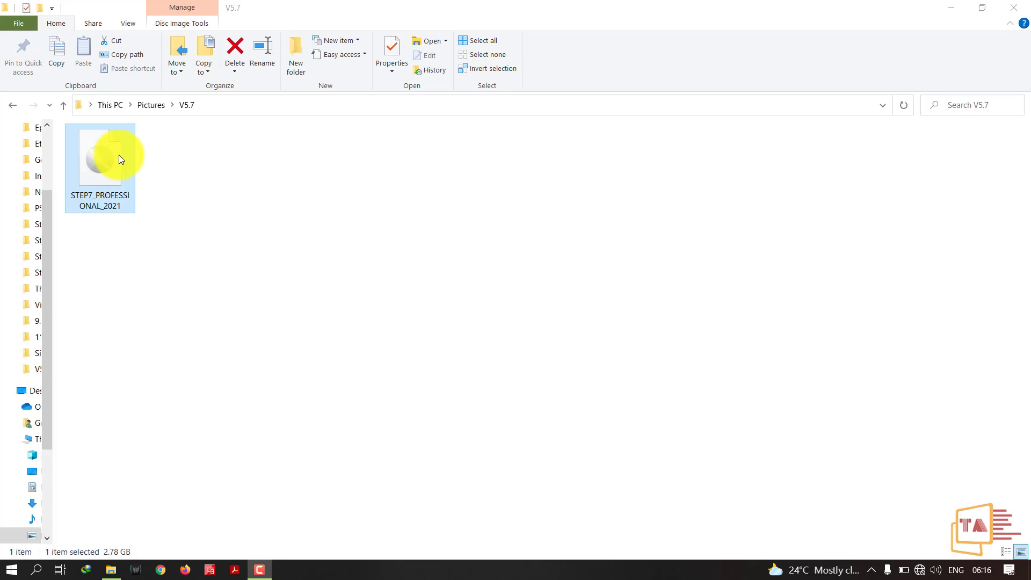
Mount the STEP7_PROFESSIONAL_2021 ISO from its context menu so it opens as DVD Drive (E:).
right_click(119, 158)
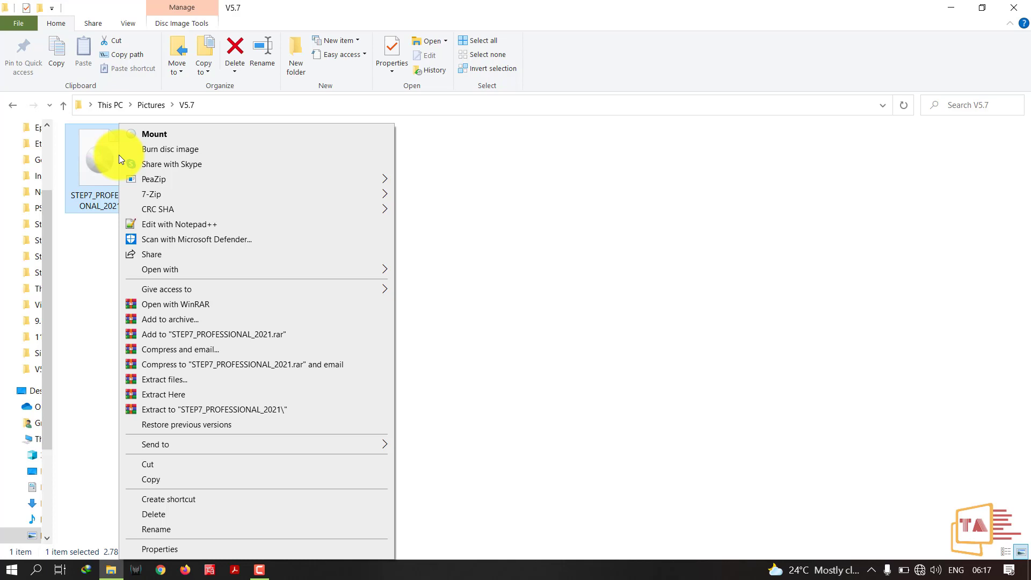
click(144, 132)
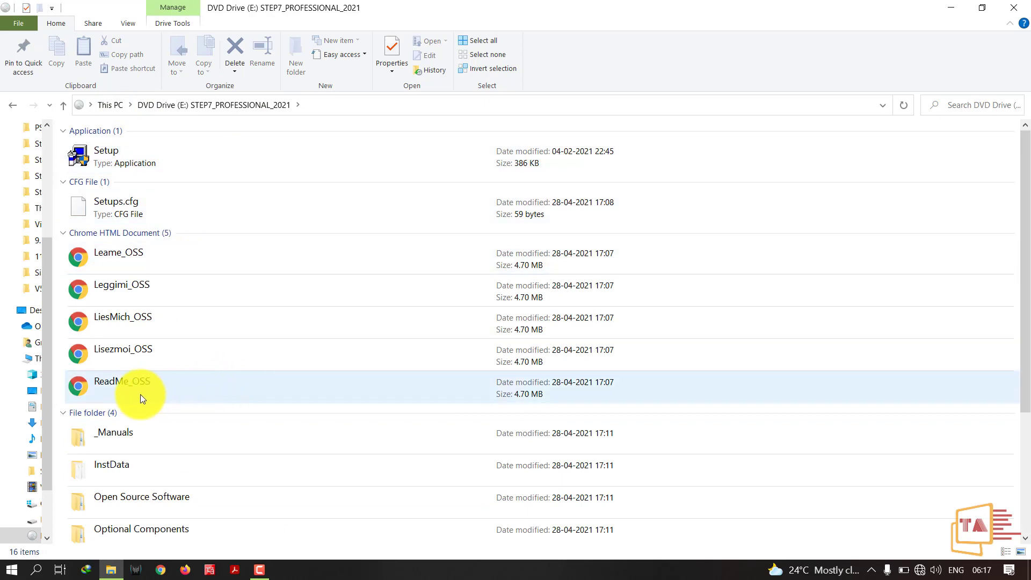
Open the ReadMe_OSS third-party notice from DVD Drive (E:) in Chrome.
click(159, 385)
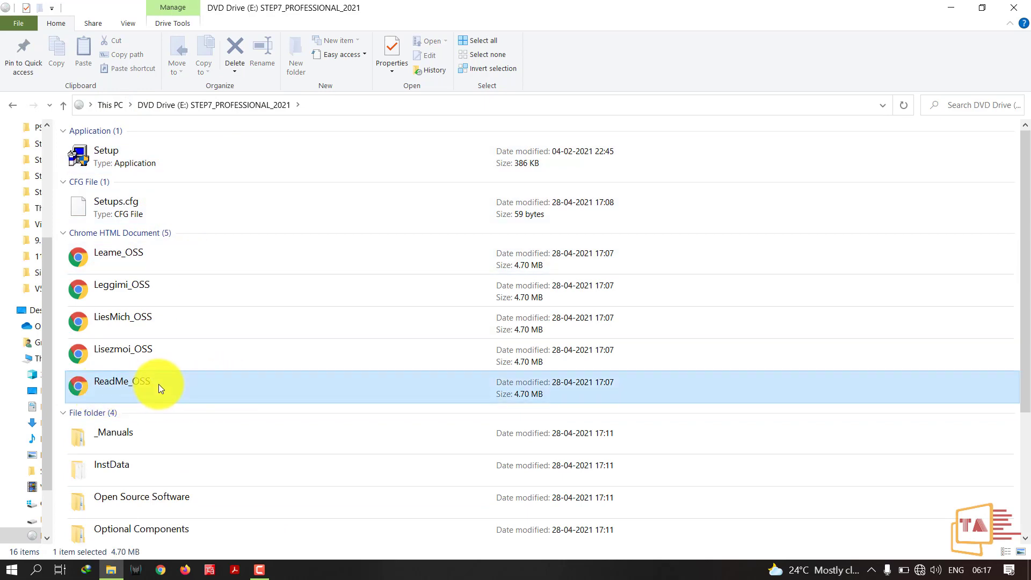
double_click(159, 385)
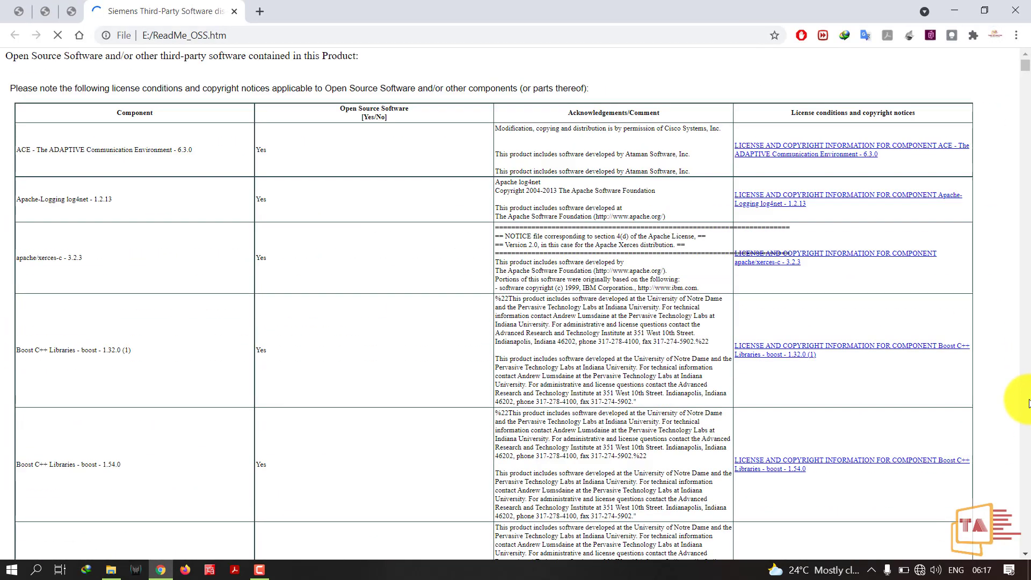
Scroll through the third-party licence table in ReadMe_OSS.
scroll(1023, 398, down, 15)
scroll(1028, 403, down, 20)
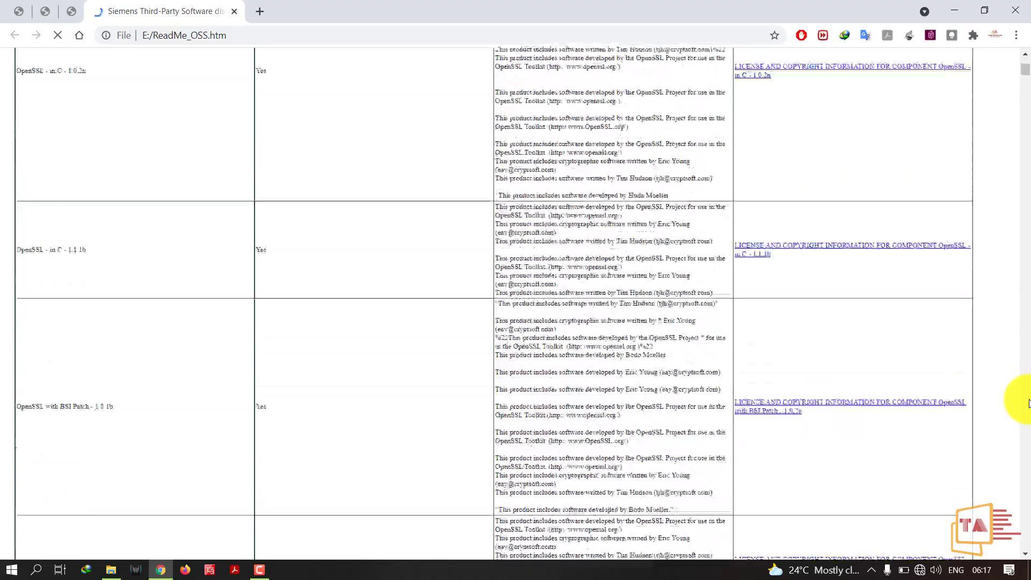
scroll(1028, 403, down, 20)
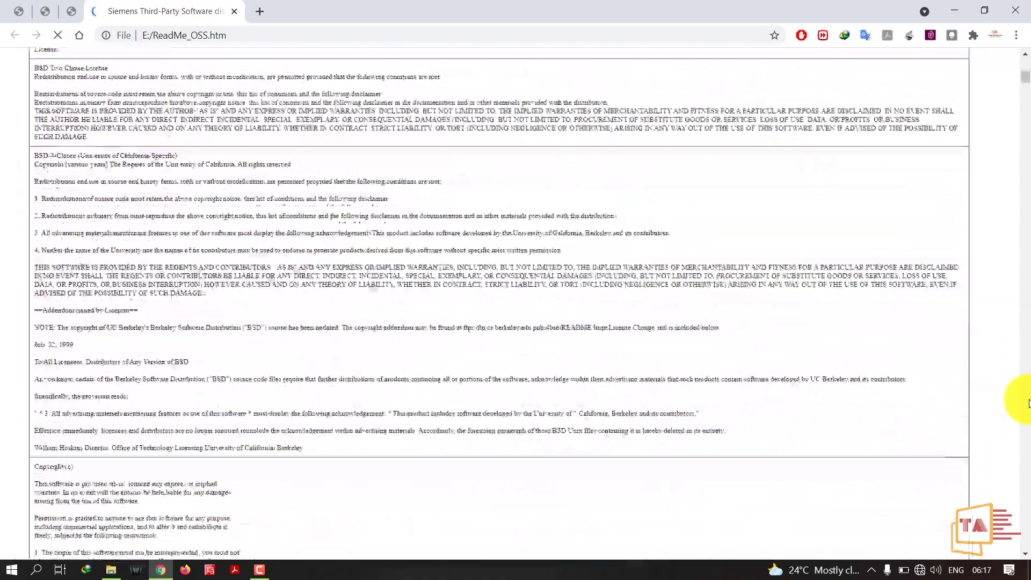
scroll(1028, 403, down, 20)
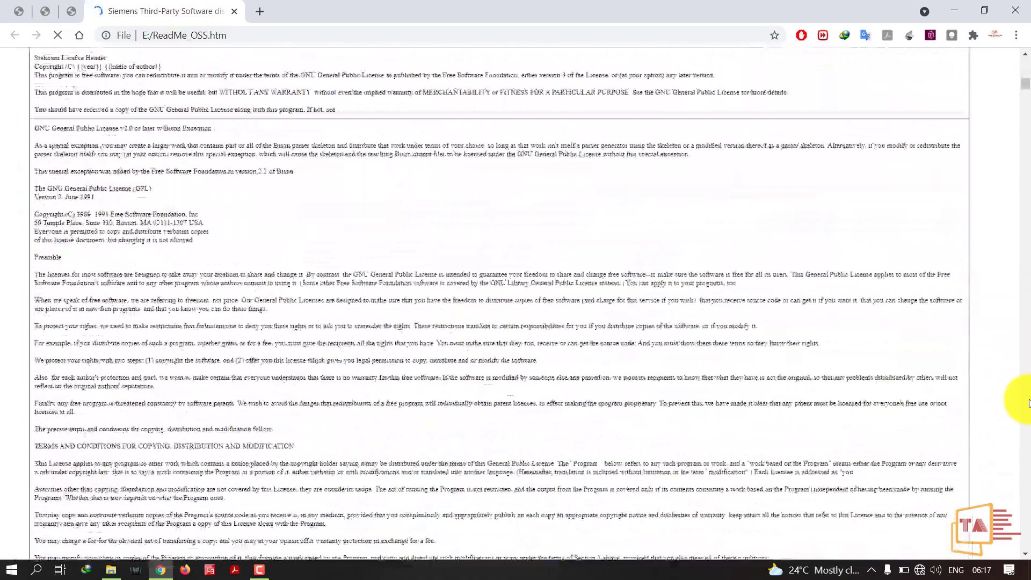
scroll(1029, 403, down, 15)
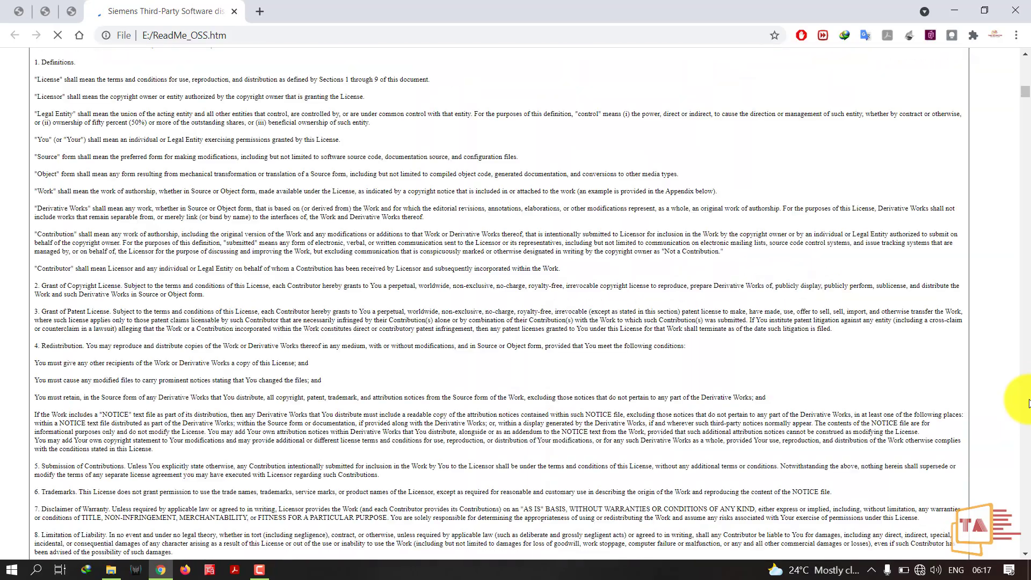
scroll(1021, 397, up, 2)
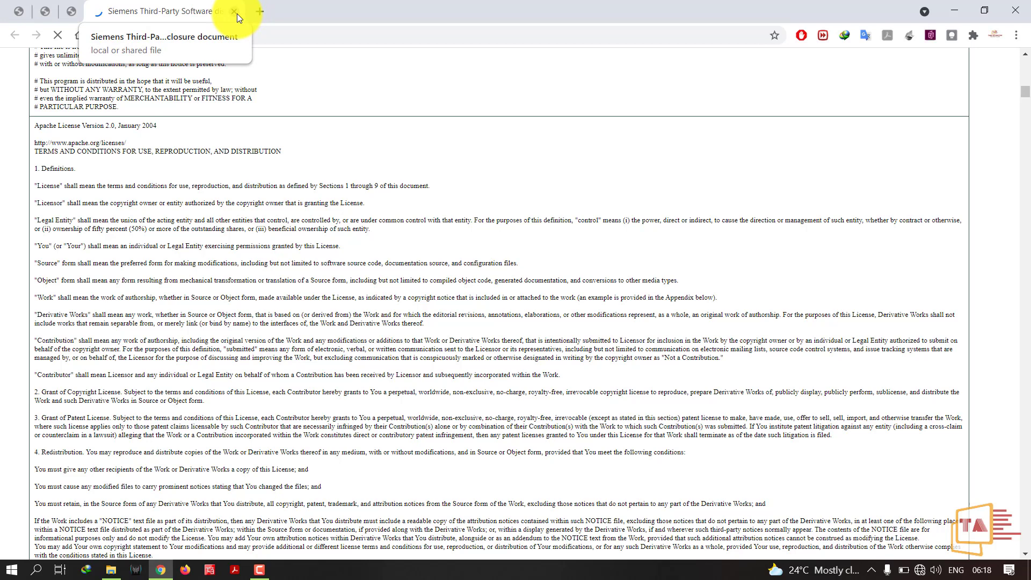
Close Chrome and select the ReadMe rich-text file in the disc's file list.
click(1017, 12)
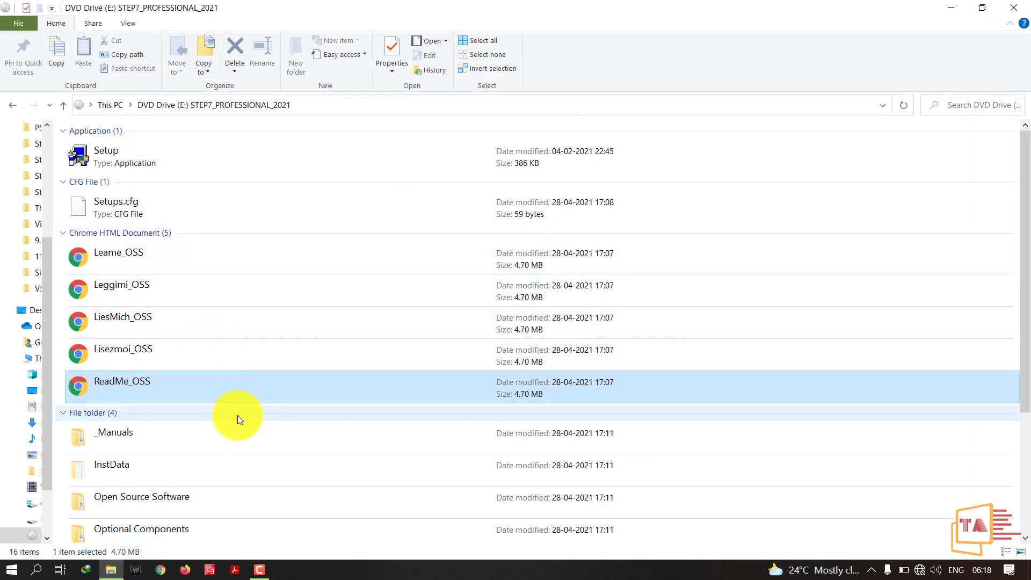
drag(1025, 306, 1025, 470)
click(511, 528)
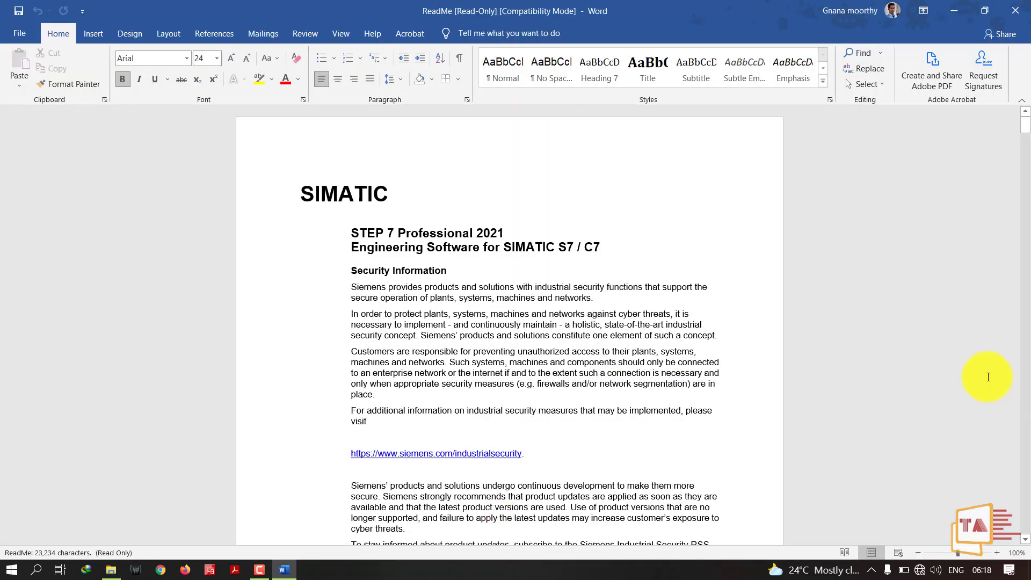
Scroll the ReadMe to section 3 Software Requirements listing supported Windows 10 and Server versions.
scroll(1029, 433, down, 20)
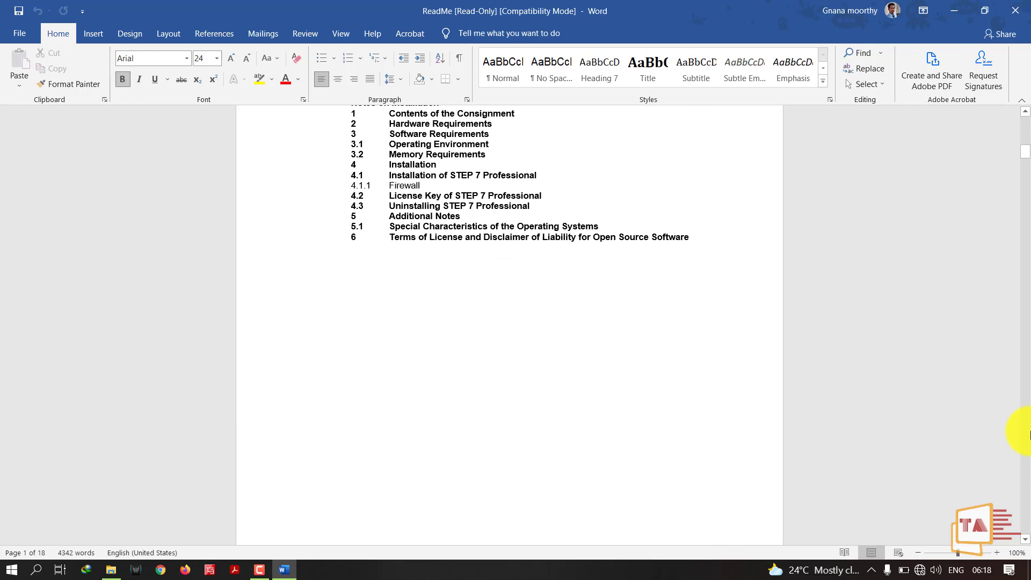
scroll(1029, 434, down, 20)
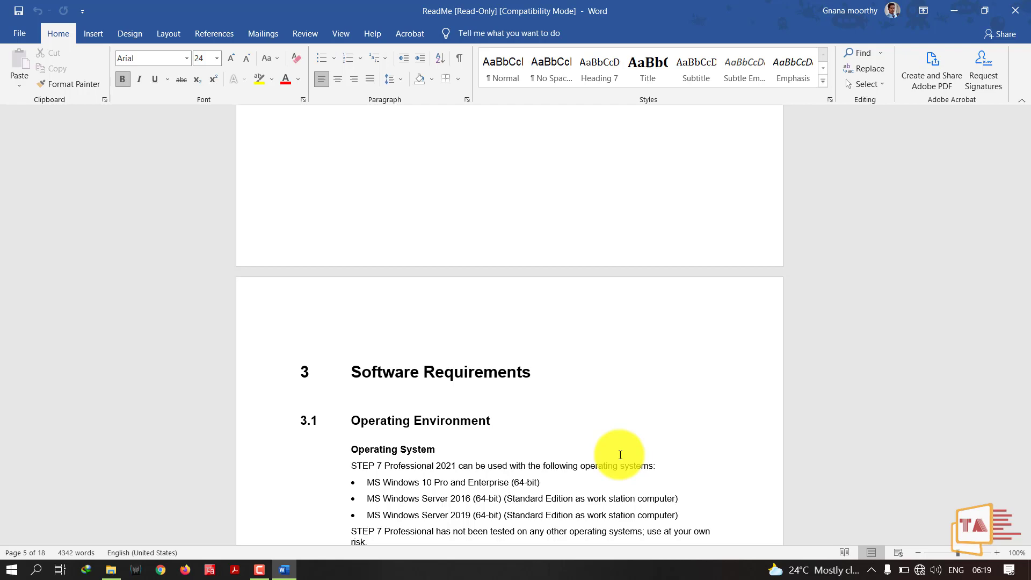
Return to File Explorer, select Setup at the top of the disc list and launch it.
click(113, 570)
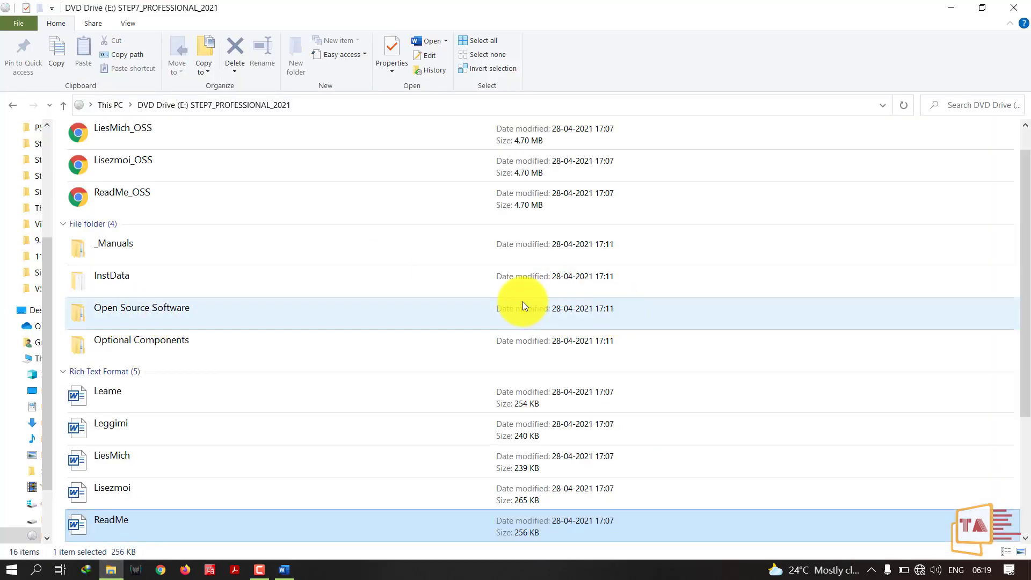
key(Home)
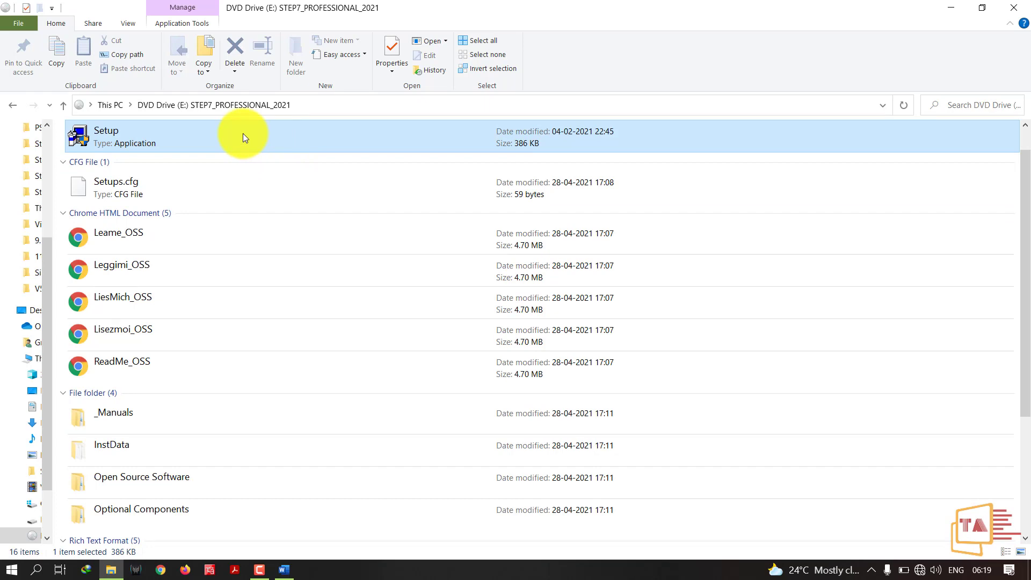
double_click(243, 134)
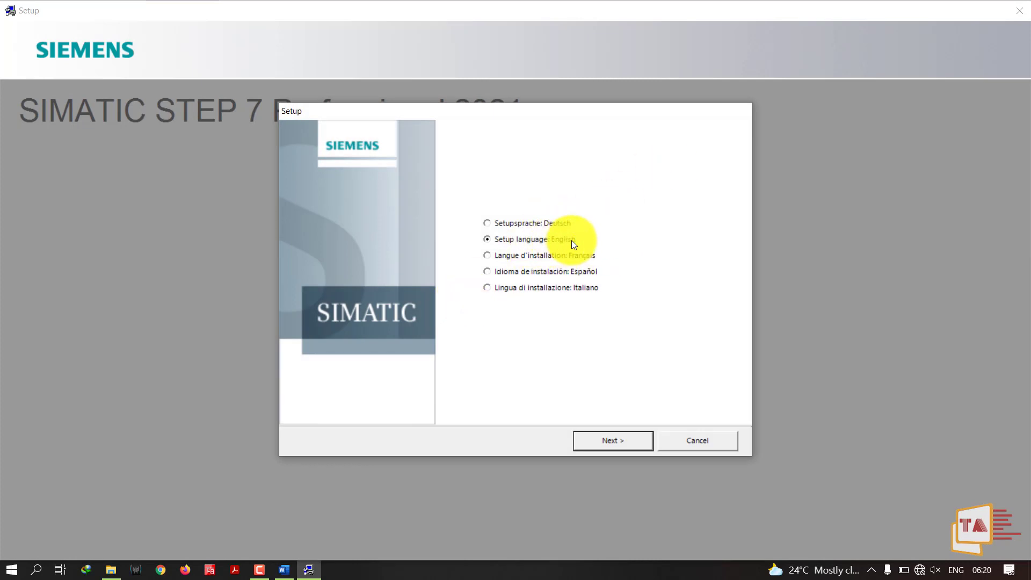
Continue in English past the Product Notice and accept the license agreement.
click(621, 442)
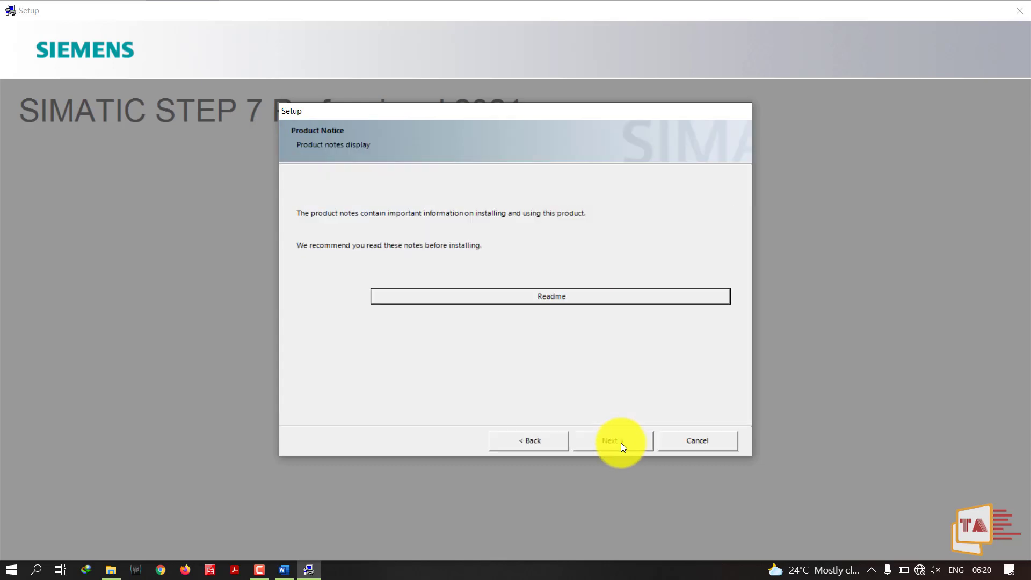
click(621, 442)
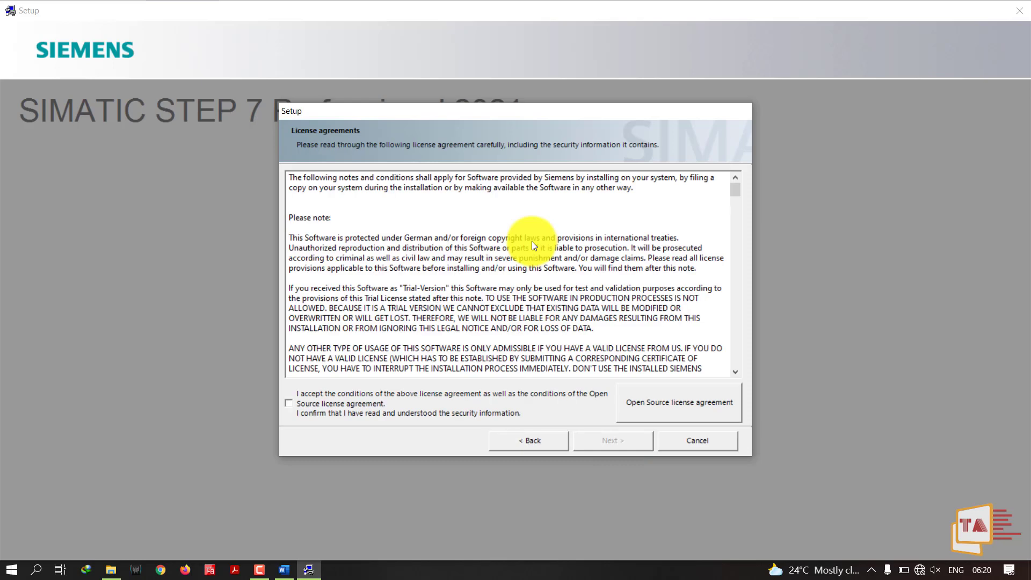
click(302, 403)
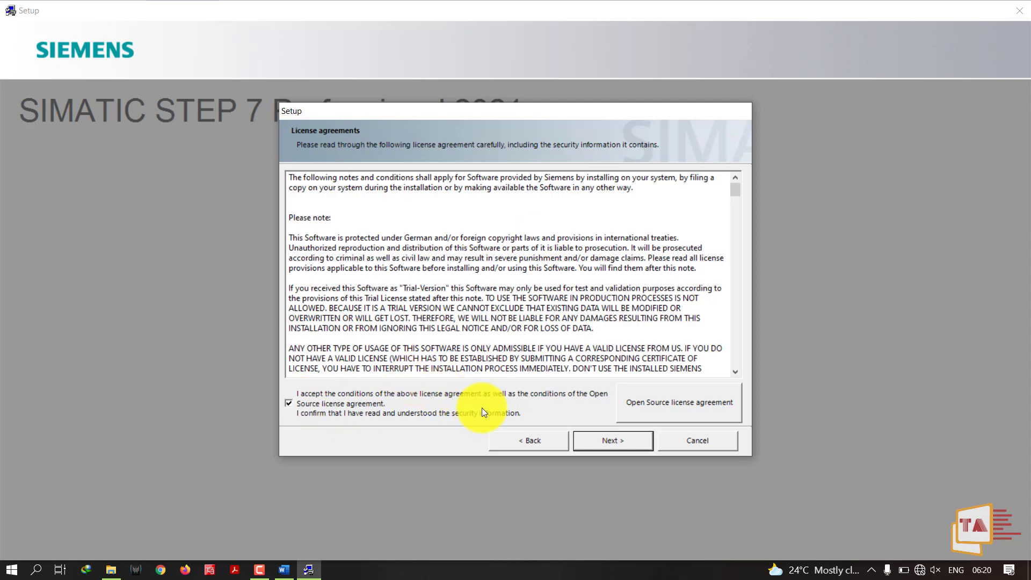
click(612, 444)
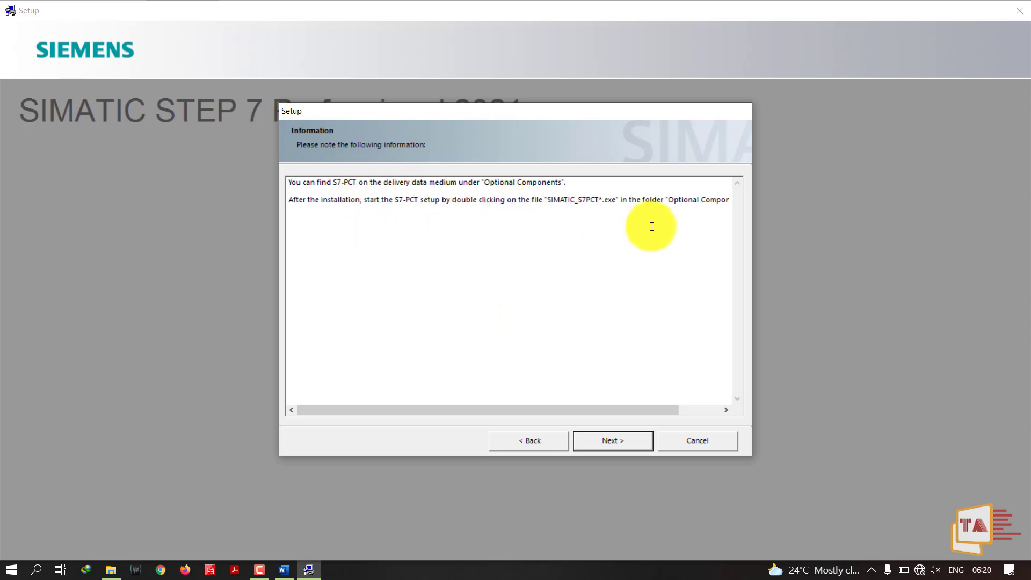
Read the full S7-PCT Optional Components notice and continue to the programs list.
drag(514, 410, 672, 408)
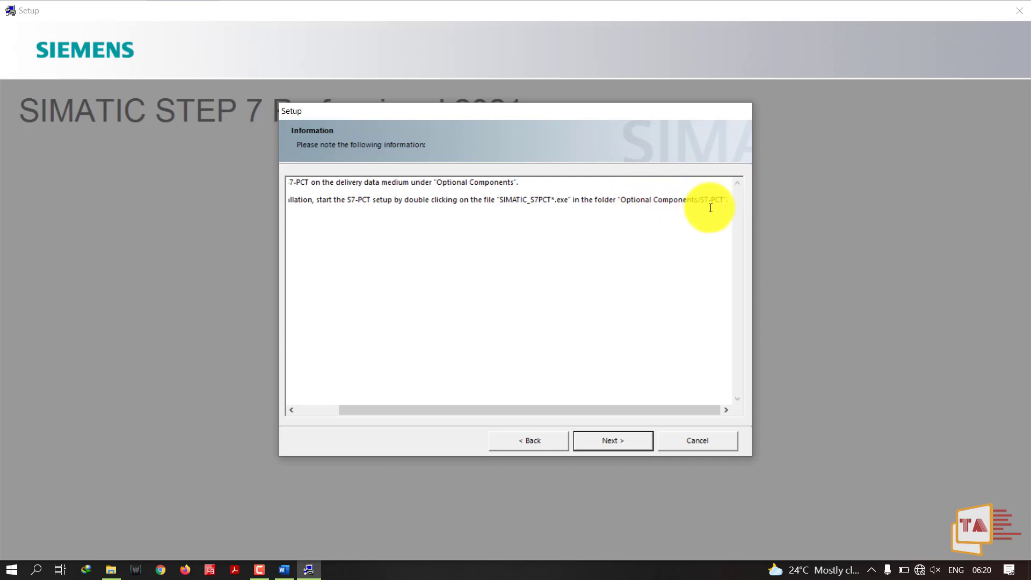
click(616, 435)
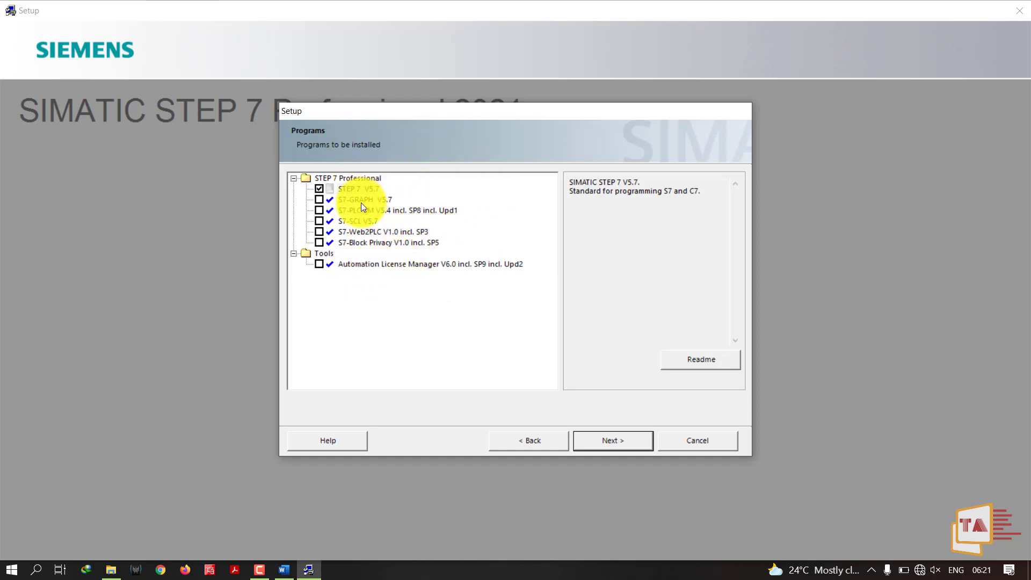
Proceed with only STEP 7 V5.7 checked and accept the system setting changes.
click(627, 440)
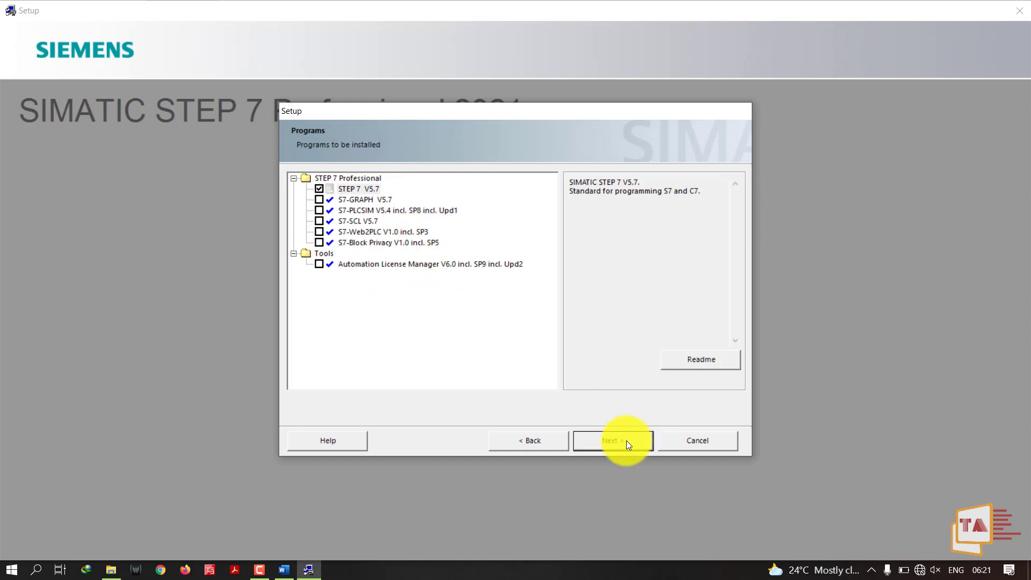
click(626, 447)
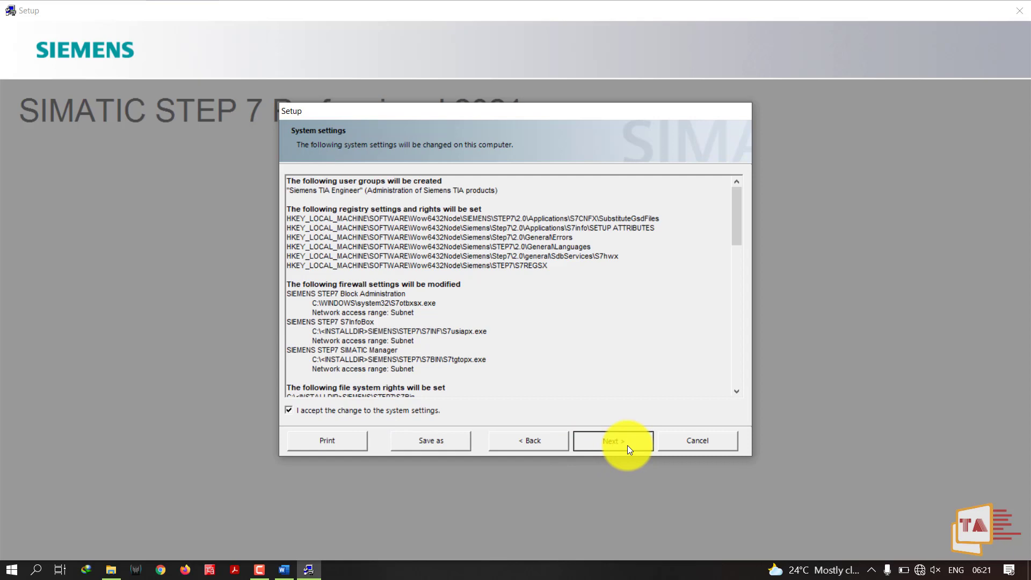
Select the STEP 7 V5.7 entry on the Ready to install summary (1362 MB, about 20 minutes).
click(694, 192)
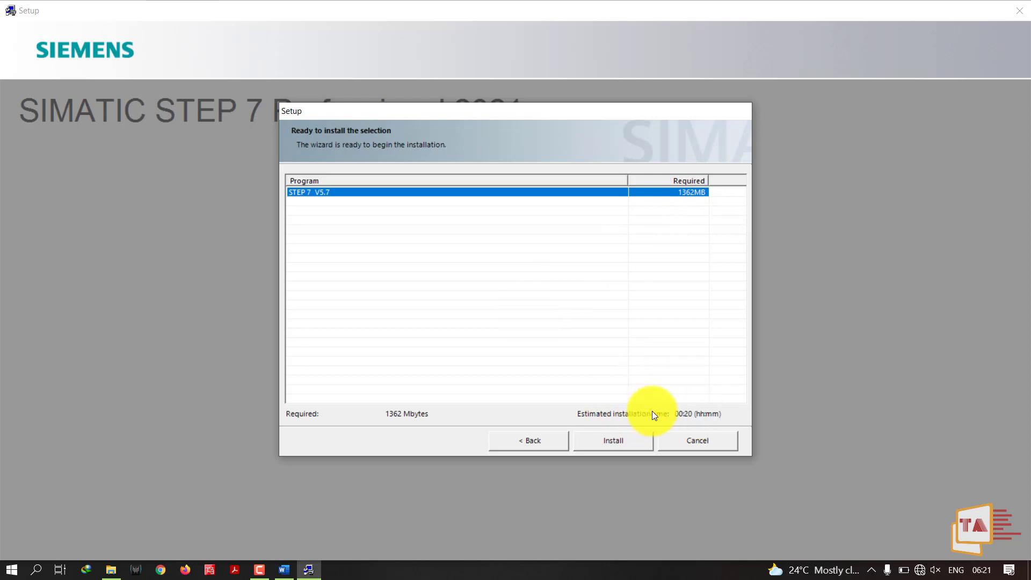
Start the STEP 7 V5.7 installation and get past the Welcome and Readme pages.
click(614, 439)
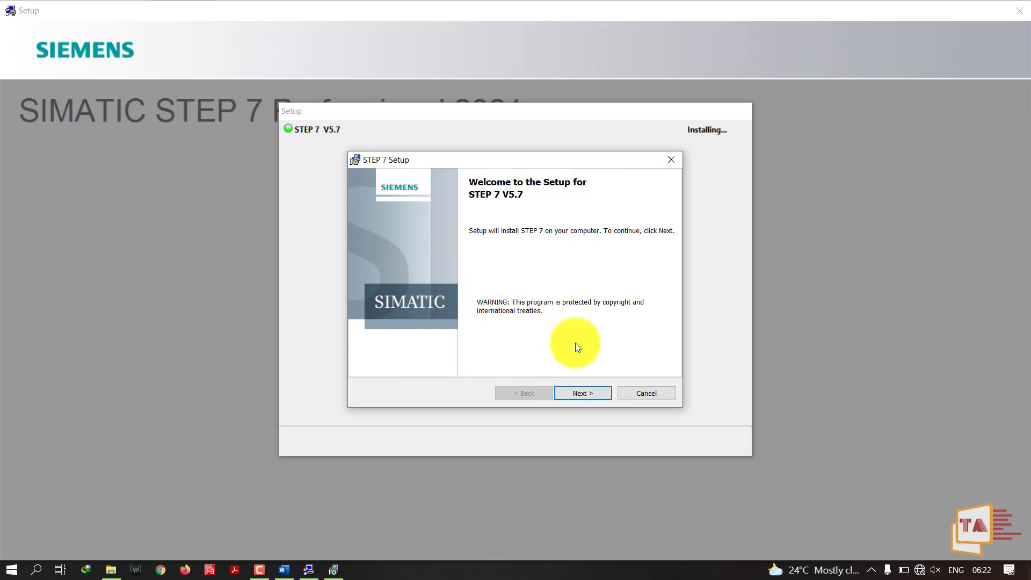
click(590, 393)
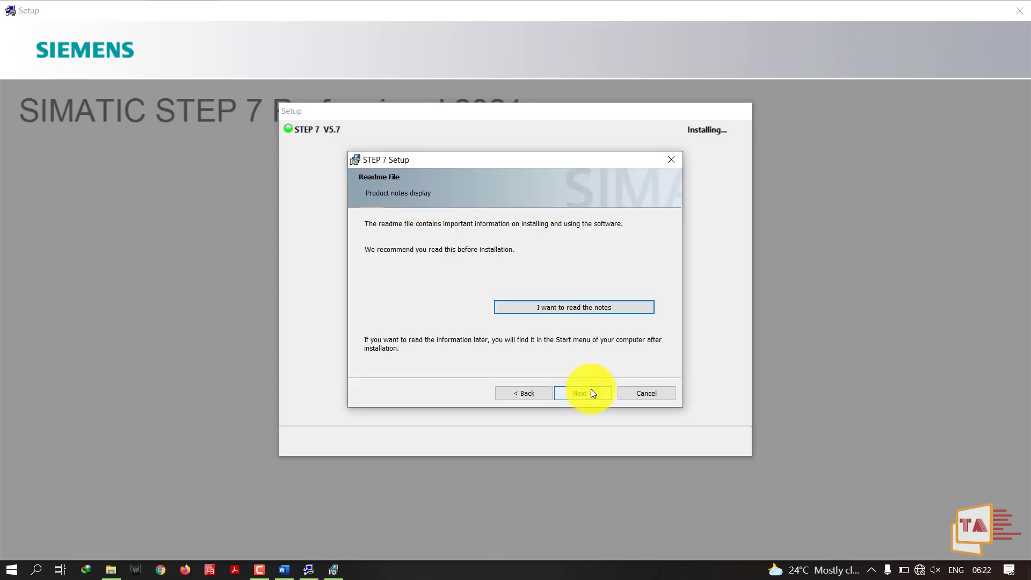
click(591, 393)
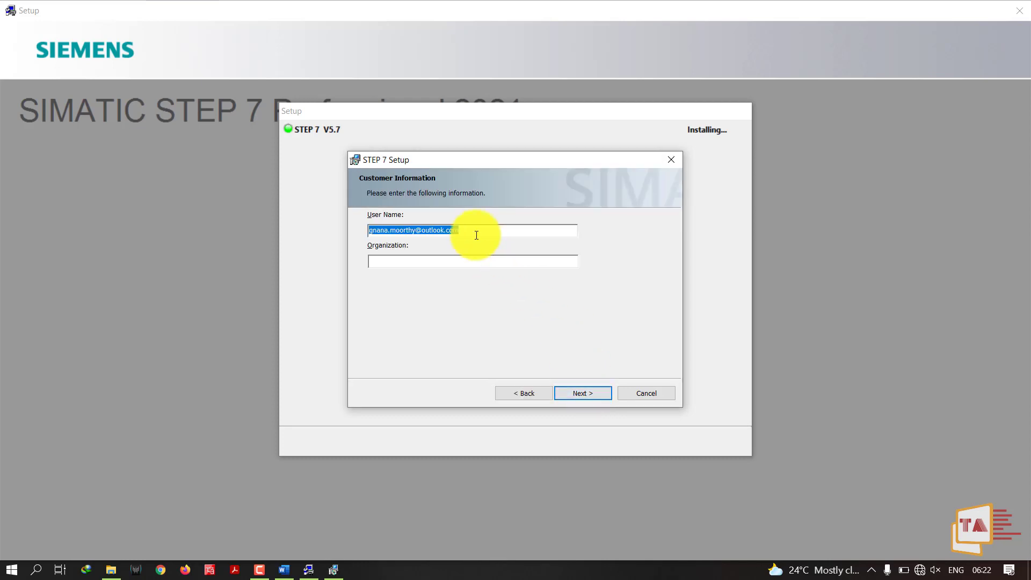
Enter TA as both the user name and the organization.
text(TA)
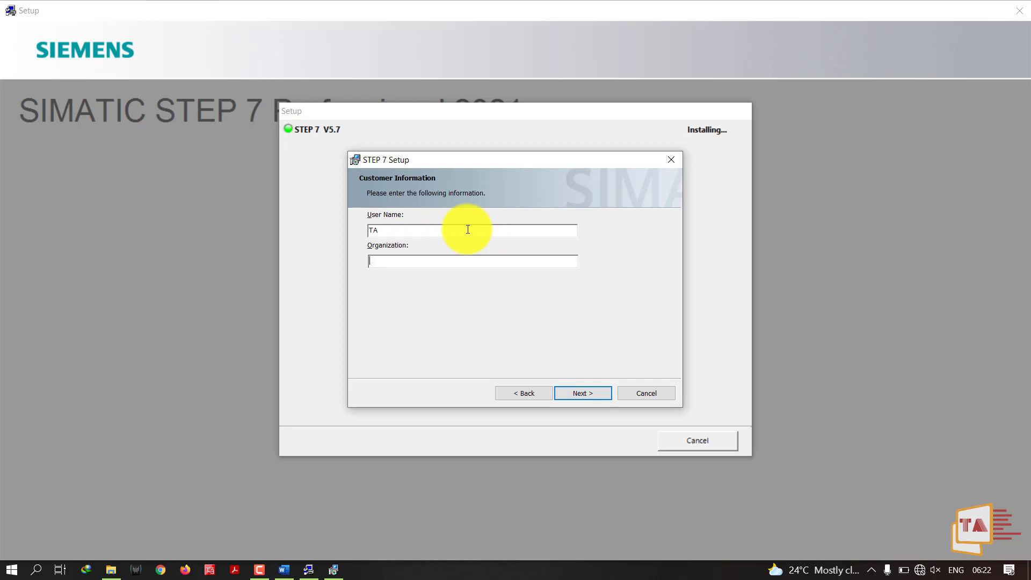
key(Tab)
text(TA)
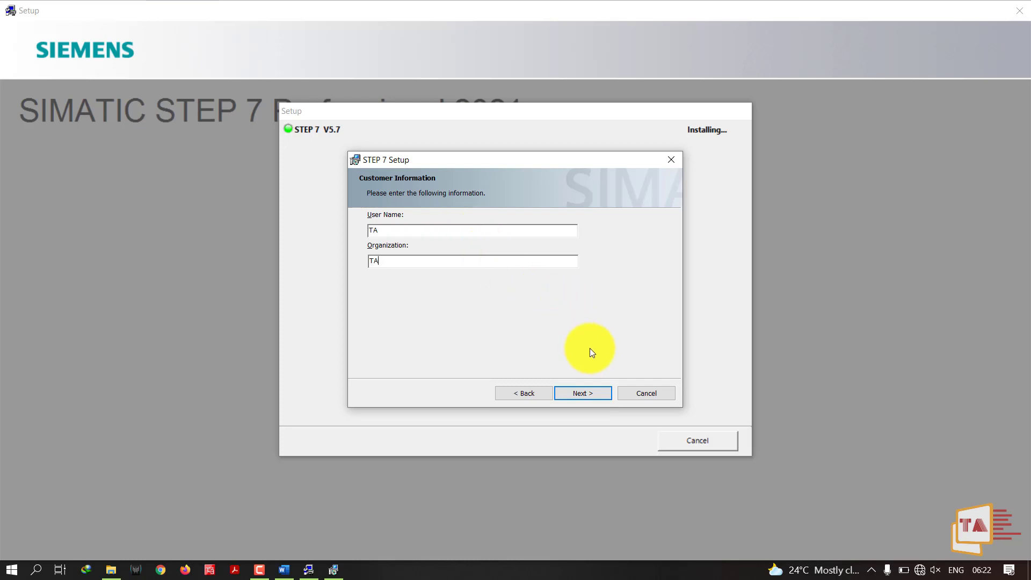
Keep the Typical setup and install English only, deselecting French, Spanish and Italian.
click(571, 398)
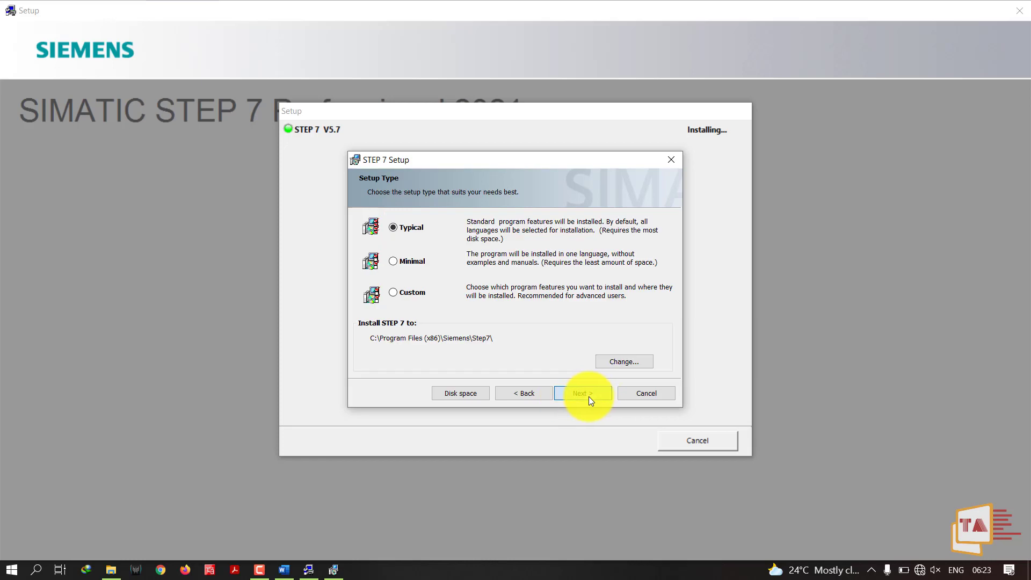
click(589, 398)
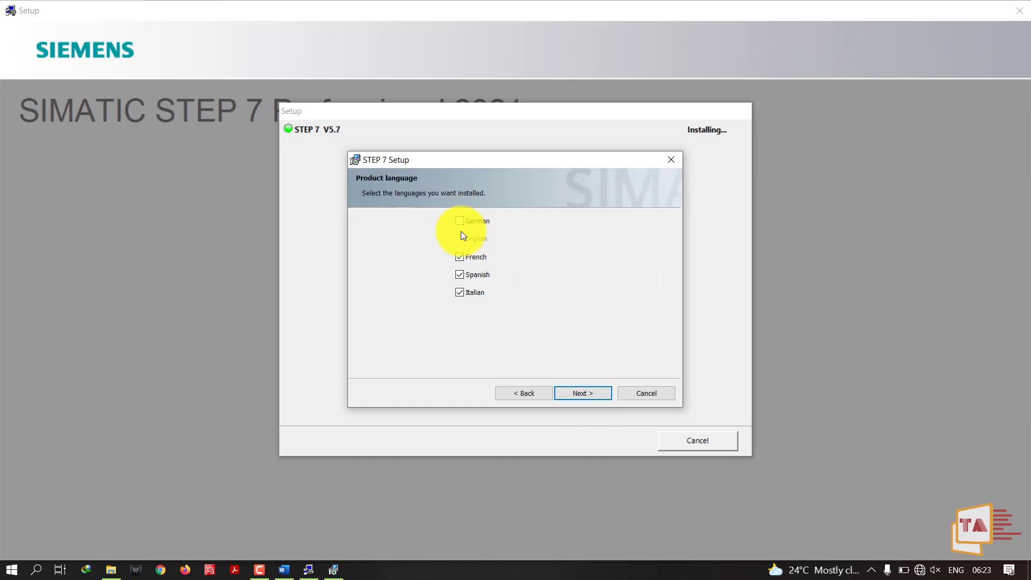
click(461, 258)
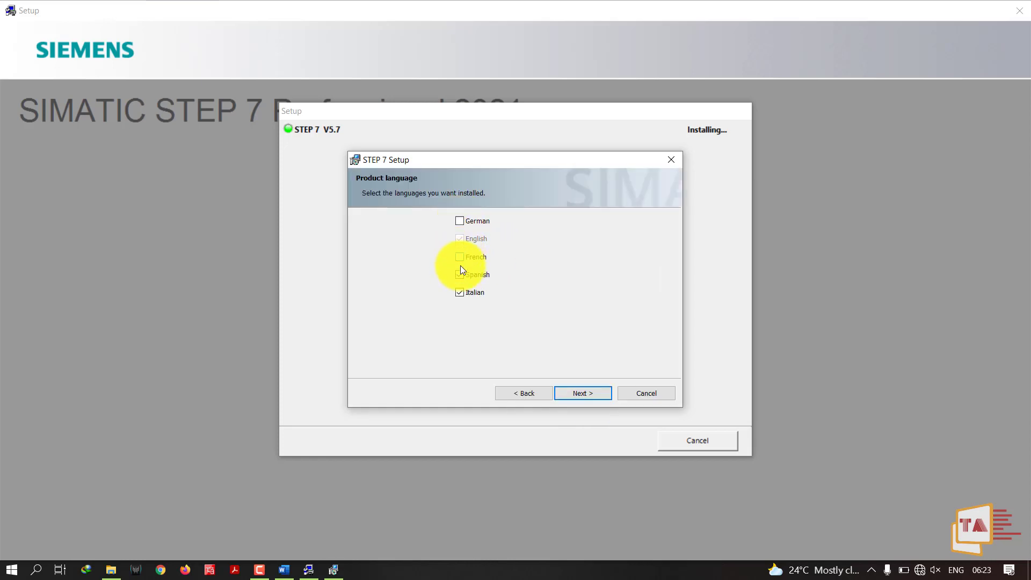
click(460, 292)
click(576, 394)
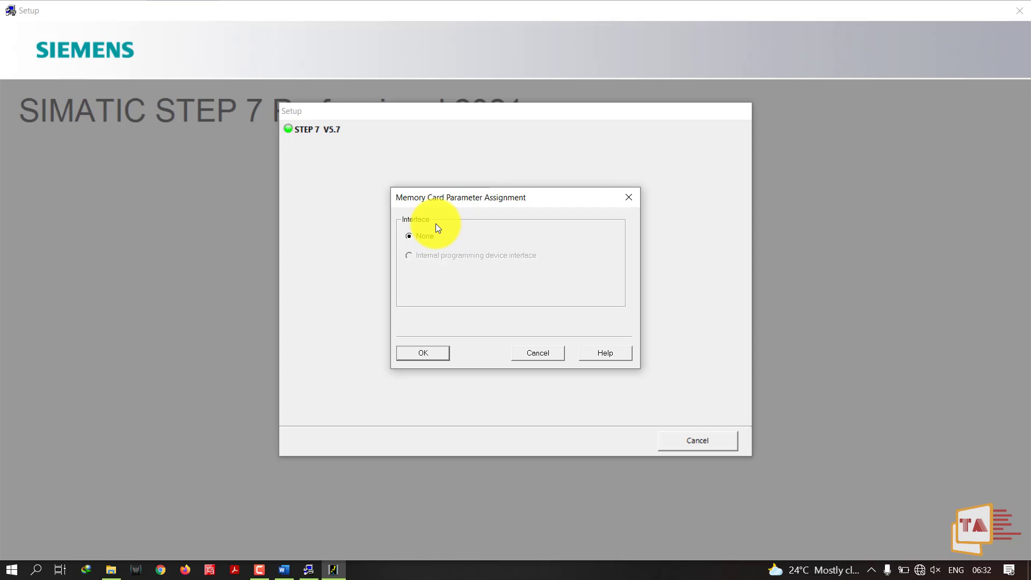
Confirm None as the memory card interface so setup finishes.
click(437, 352)
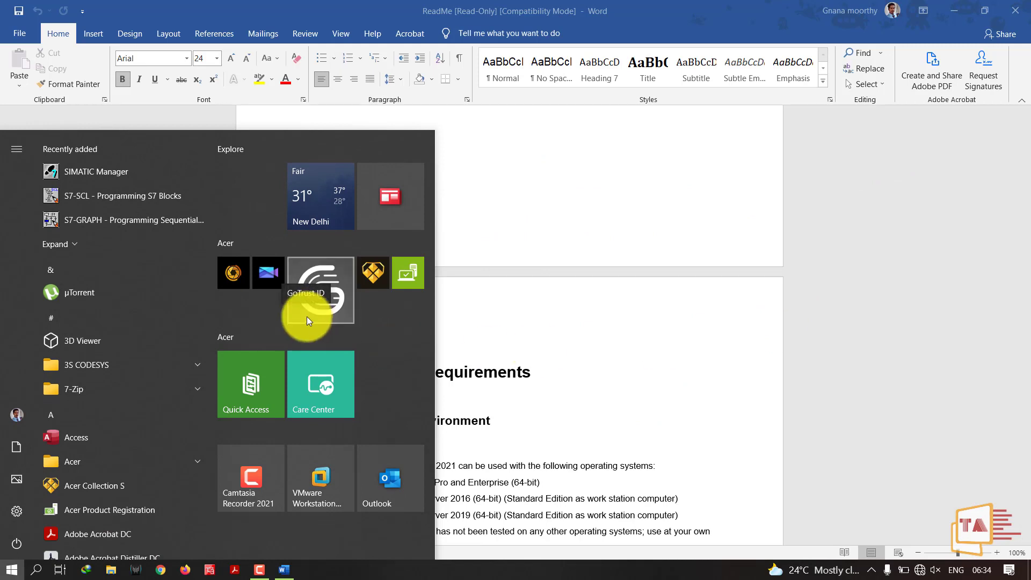
Launch SIMATIC Manager from the Start menu's Recently added list.
click(108, 176)
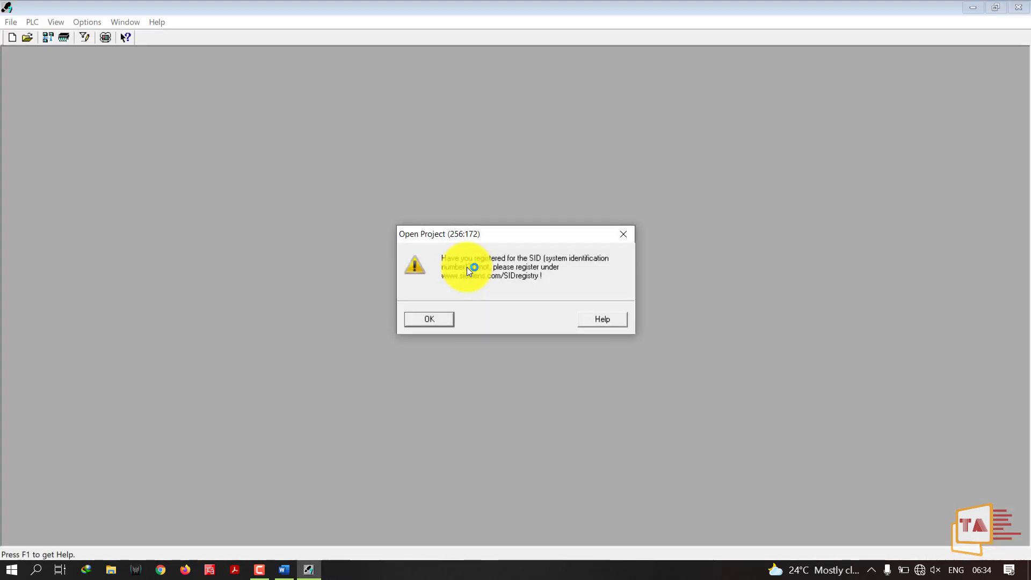
Dismiss the SID warning and show Help > About, confirming STEP 7 version V5.7.
click(443, 321)
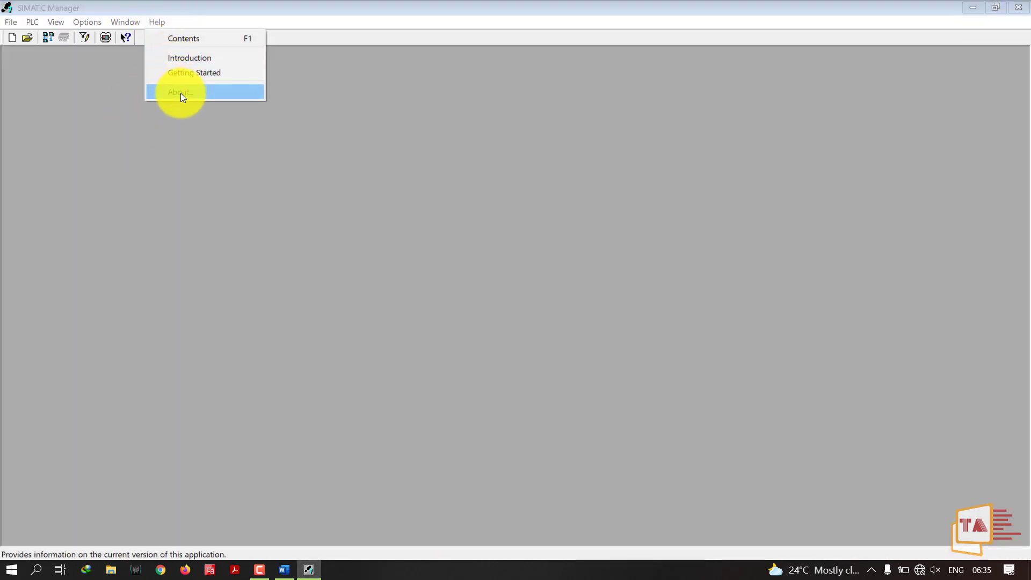
click(196, 95)
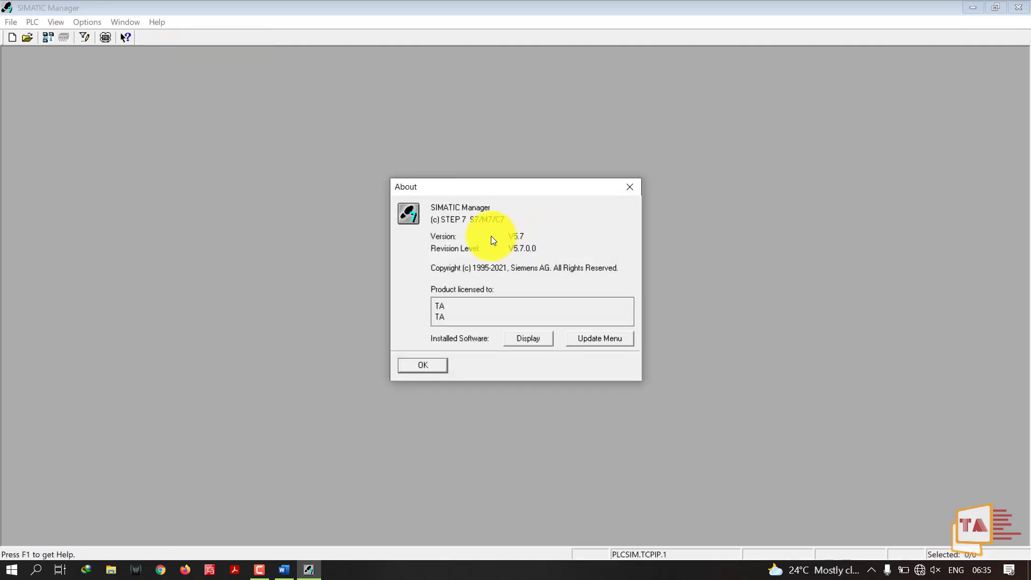